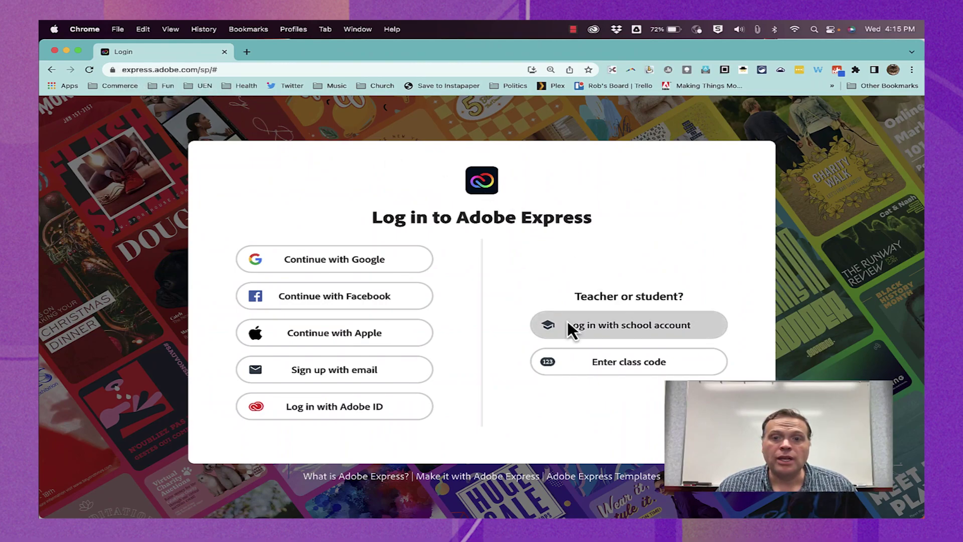
Choose 'Log in with school account' on the Adobe Express login page
{"action": "left_click", "coordinate": [622, 332]}
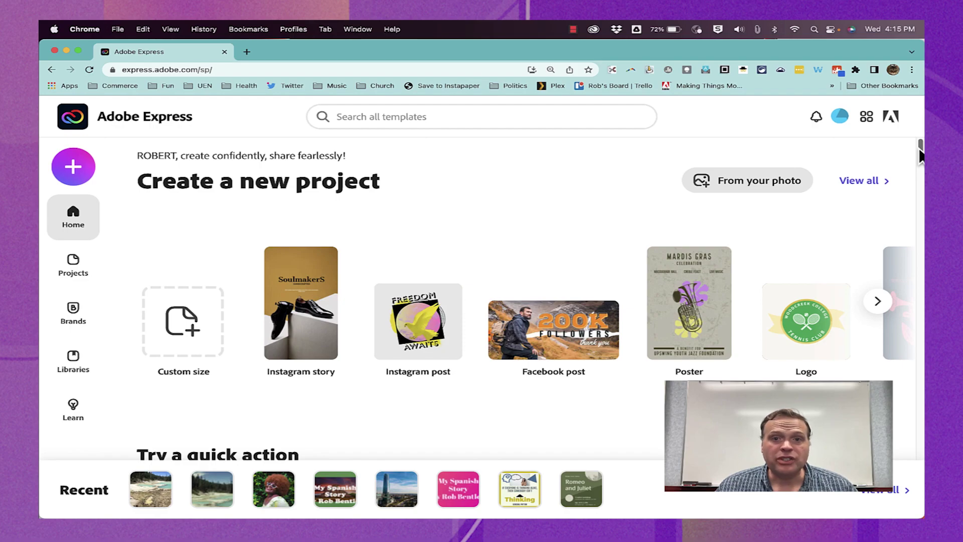
Advance the 'Try a quick action' carousel to show Merge videos and Change speed
{"action": "scroll", "coordinate": [710, 353], "scroll_direction": "down", "scroll_amount": 3}
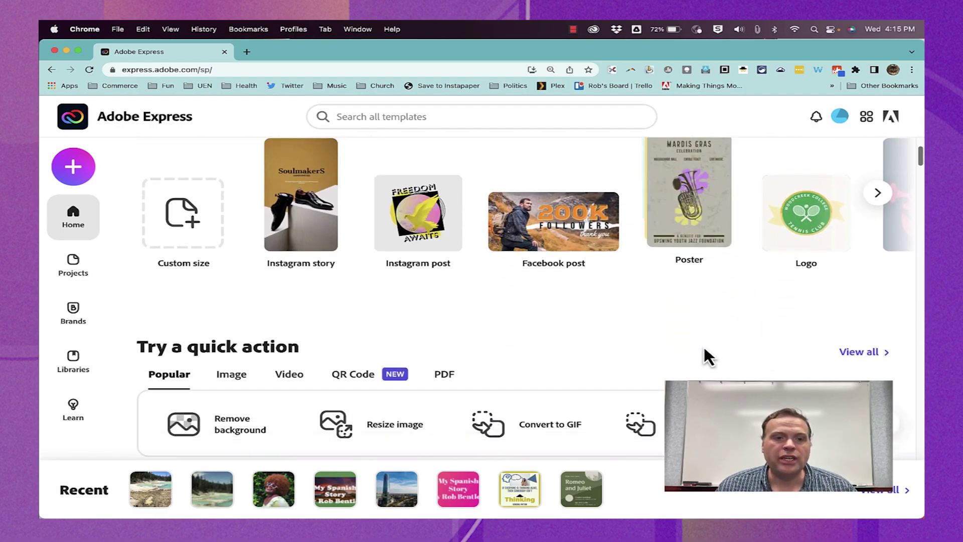
{"action": "scroll", "coordinate": [318, 367], "scroll_direction": "down", "scroll_amount": 2}
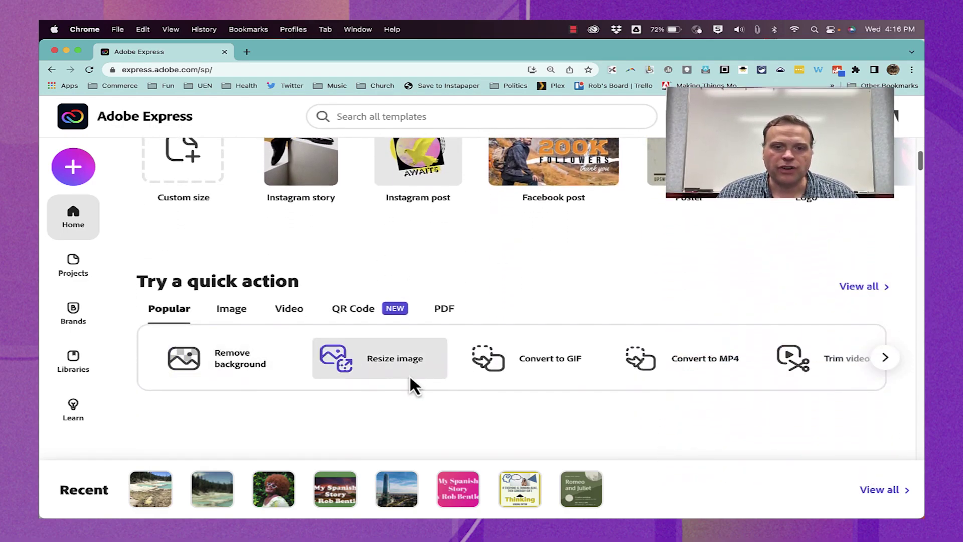
{"action": "scroll", "coordinate": [630, 446], "scroll_direction": "up", "scroll_amount": 2}
{"action": "left_click", "coordinate": [884, 430]}
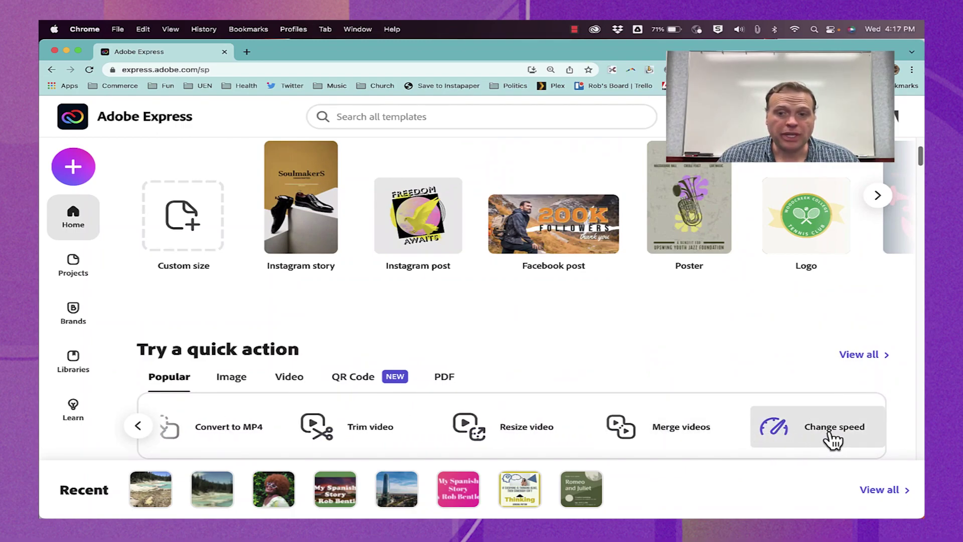
Open the Merge videos quick action and browse the device for video files
{"action": "left_click", "coordinate": [679, 437]}
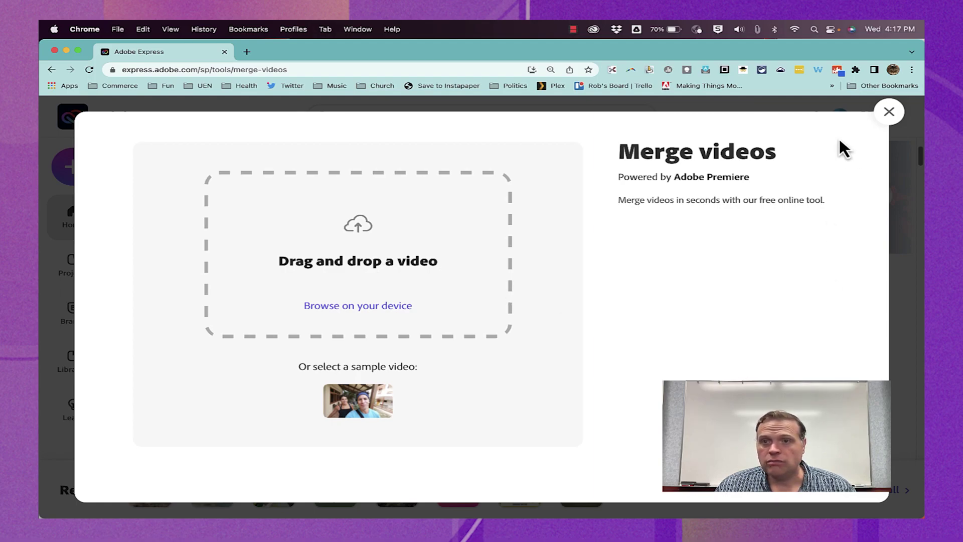
{"action": "mouse_move", "coordinate": [740, 49]}
{"action": "left_mouse_down"}
{"action": "mouse_move", "coordinate": [809, 50]}
{"action": "mouse_move", "coordinate": [728, 53]}
{"action": "left_mouse_up"}
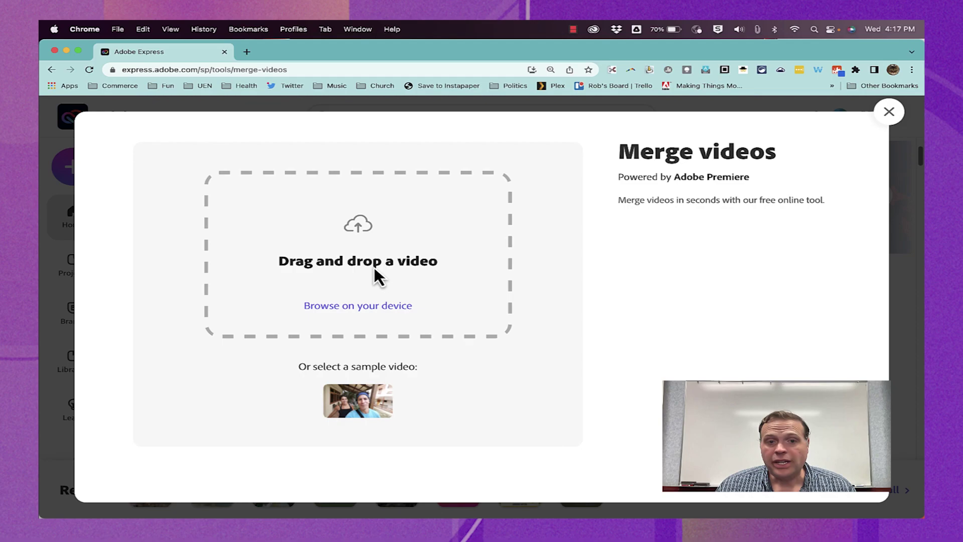
{"action": "left_click", "coordinate": [377, 306]}
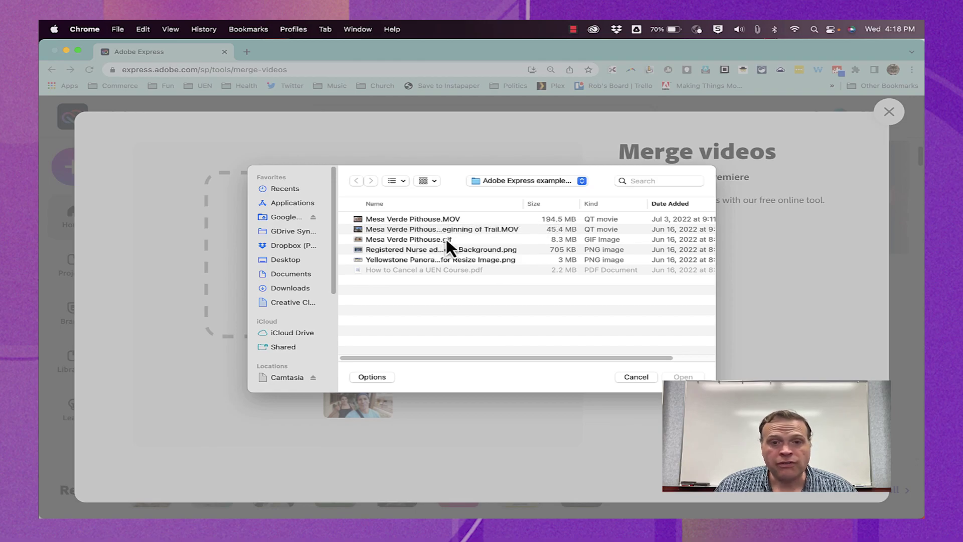
Select both Mesa Verde Pithouse MOV files and open them into the merge
{"action": "left_click", "coordinate": [415, 230]}
{"action": "left_click", "coordinate": [470, 249]}
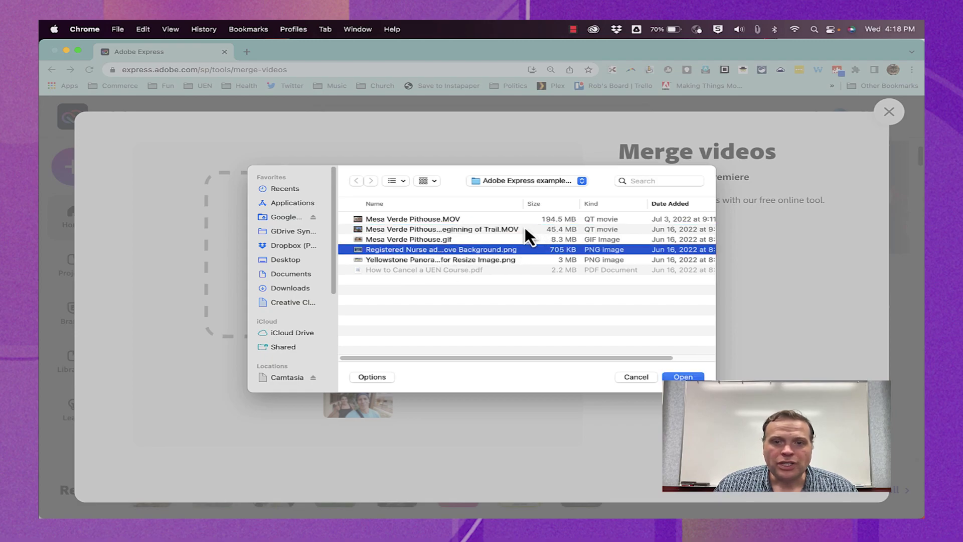
{"action": "left_click_drag", "start_coordinate": [525, 227], "coordinate": [520, 219]}
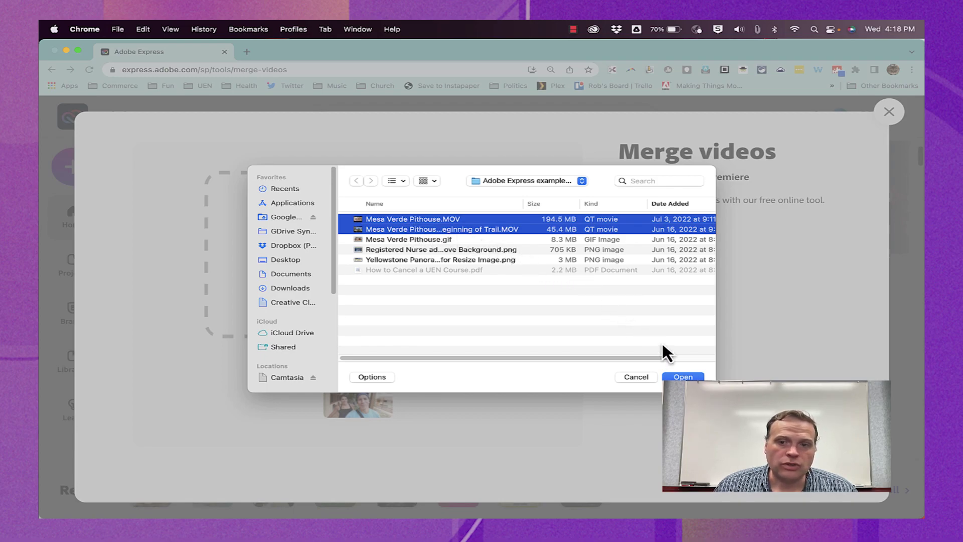
{"action": "left_click", "coordinate": [683, 377]}
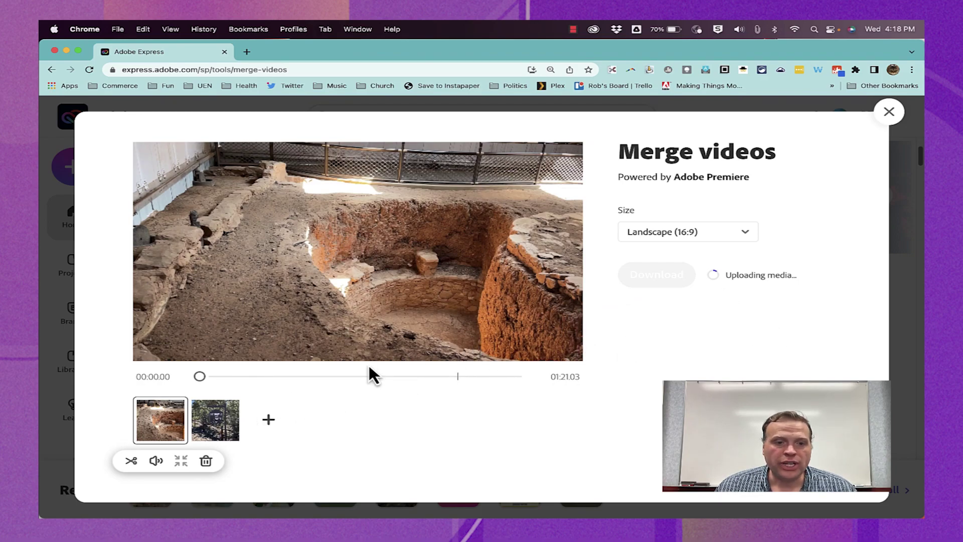
Preview both pithouse clips and scrub through the merged video
{"action": "left_click", "coordinate": [215, 424]}
{"action": "left_click", "coordinate": [172, 430]}
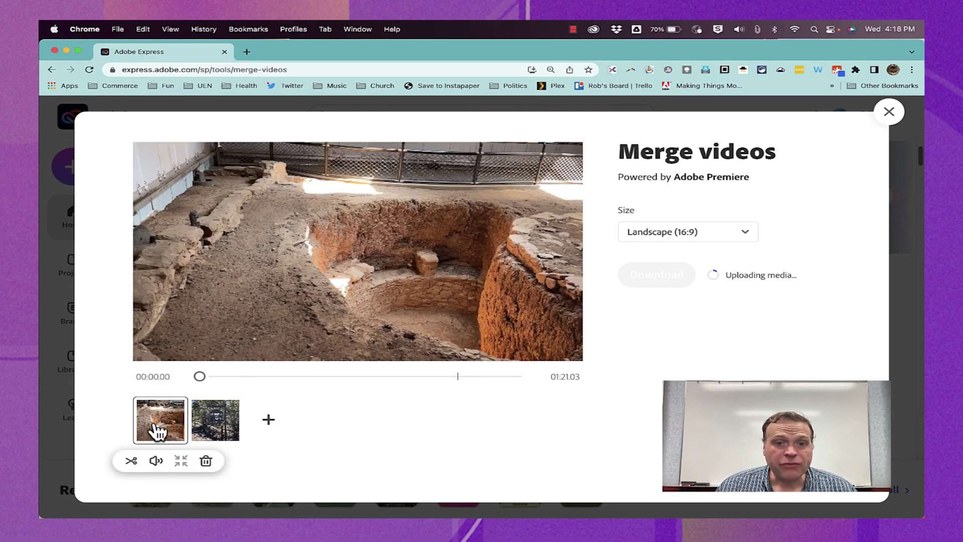
{"action": "mouse_move", "coordinate": [194, 380]}
{"action": "left_mouse_down"}
{"action": "mouse_move", "coordinate": [281, 380]}
{"action": "mouse_move", "coordinate": [192, 396]}
{"action": "left_mouse_up"}
{"action": "left_click", "coordinate": [213, 423]}
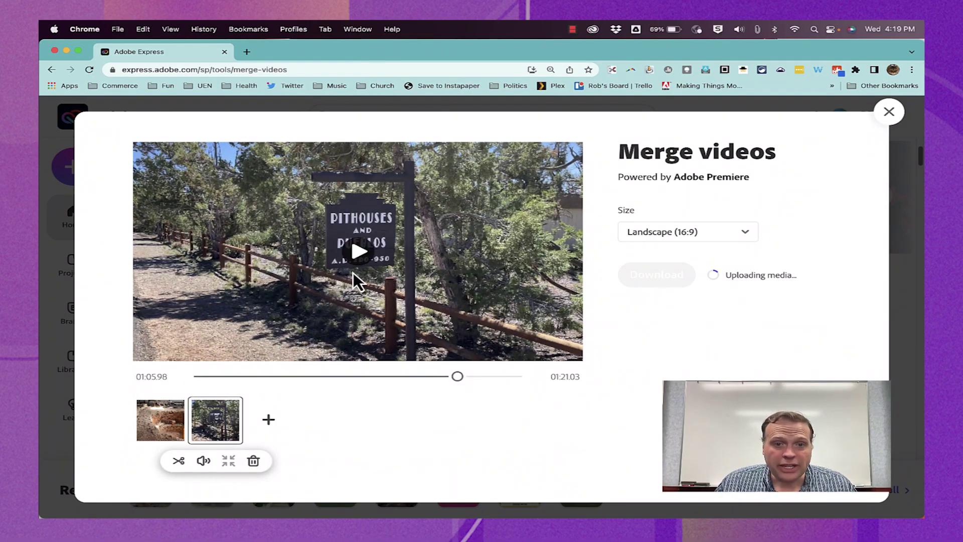
{"action": "left_click", "coordinate": [176, 437]}
Move the Pithouses sign clip ahead of the excavated pit clip and select it
{"action": "left_click", "coordinate": [216, 429]}
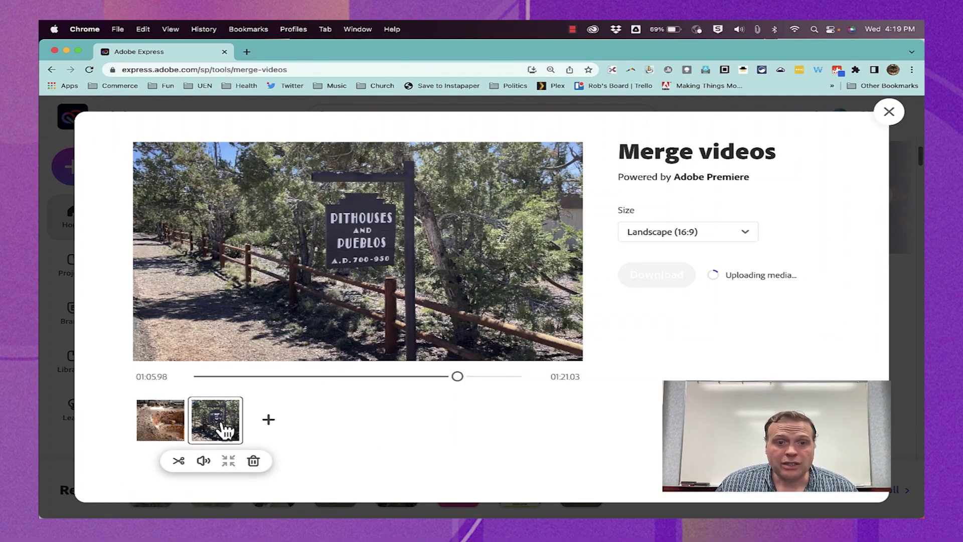
{"action": "left_click_drag", "start_coordinate": [222, 426], "coordinate": [171, 425]}
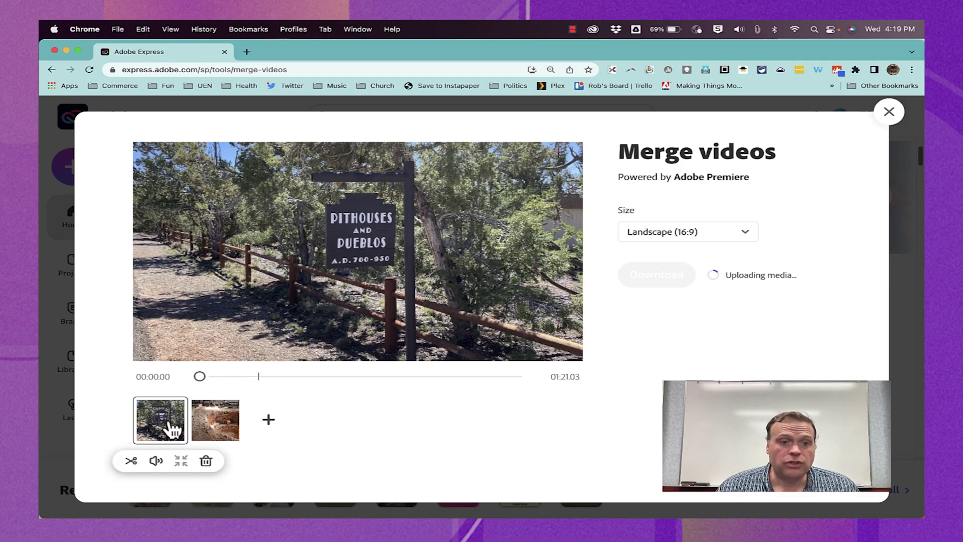
{"action": "left_click", "coordinate": [216, 419]}
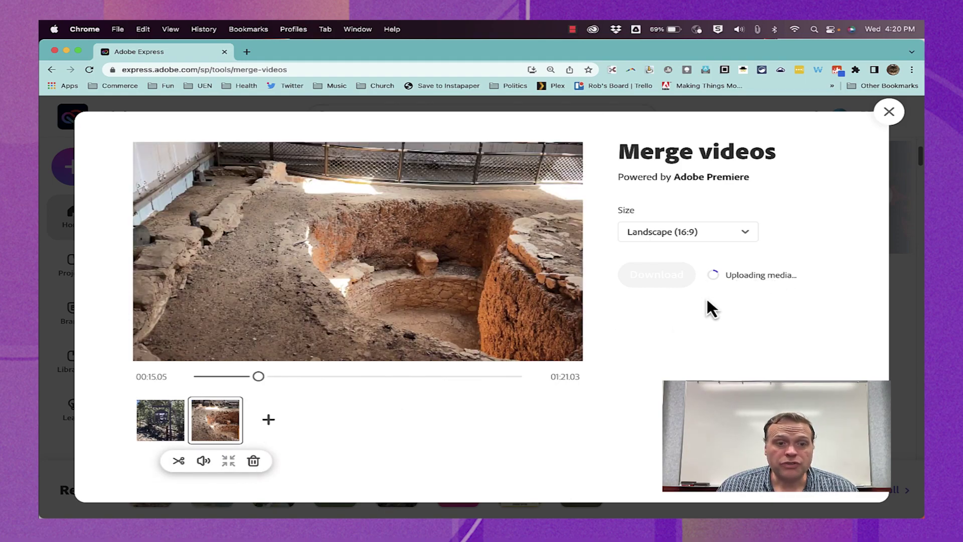
{"action": "left_click", "coordinate": [171, 428]}
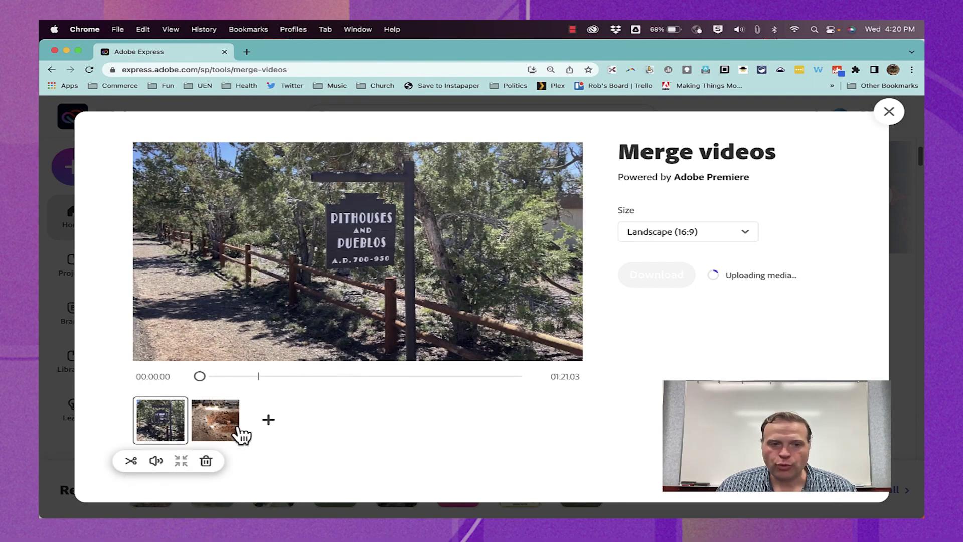
Trim the Pithouses sign clip to 00:00.44–00:14.22 and apply the trim
{"action": "left_click", "coordinate": [132, 462]}
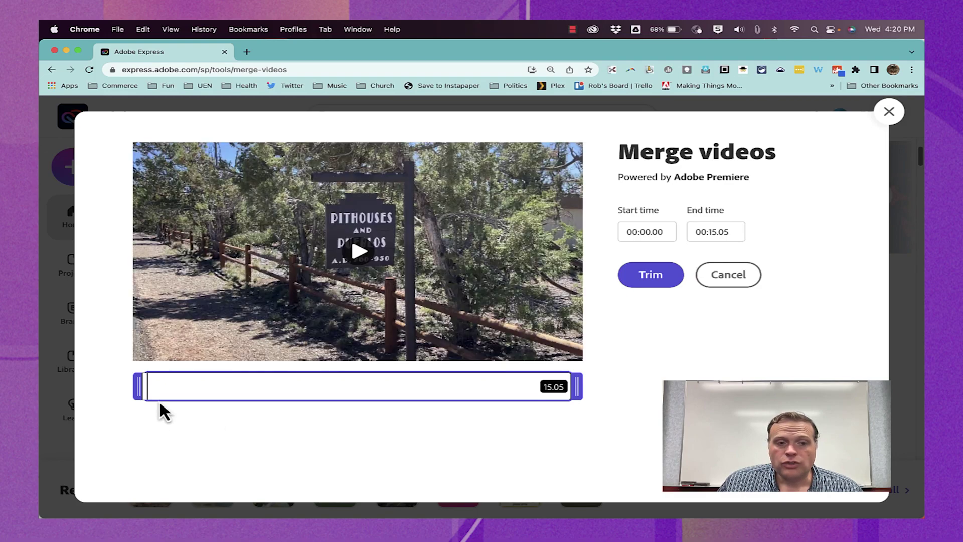
{"action": "mouse_move", "coordinate": [135, 386]}
{"action": "left_mouse_down"}
{"action": "mouse_move", "coordinate": [170, 387]}
{"action": "mouse_move", "coordinate": [124, 386]}
{"action": "left_mouse_up"}
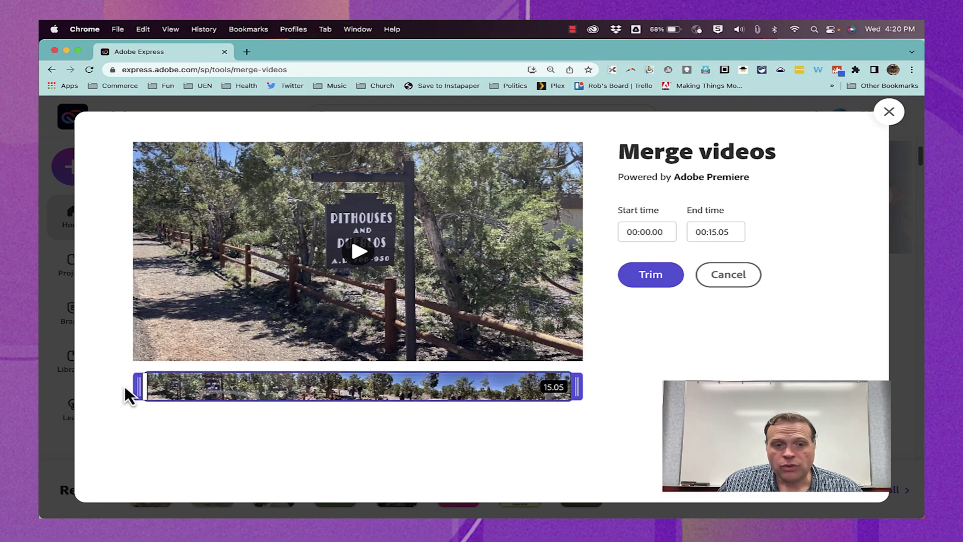
{"action": "left_click_drag", "start_coordinate": [576, 387], "coordinate": [554, 396]}
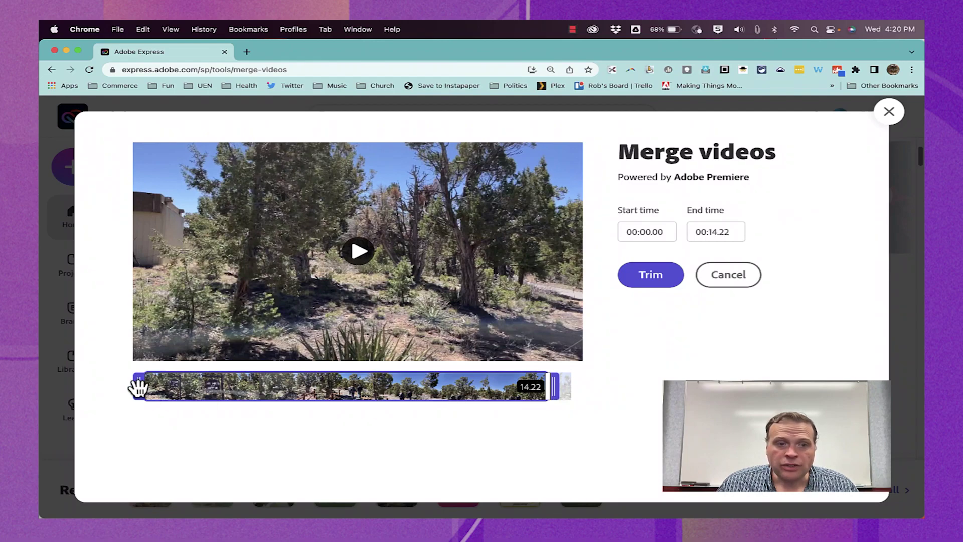
{"action": "left_click_drag", "start_coordinate": [138, 387], "coordinate": [150, 390]}
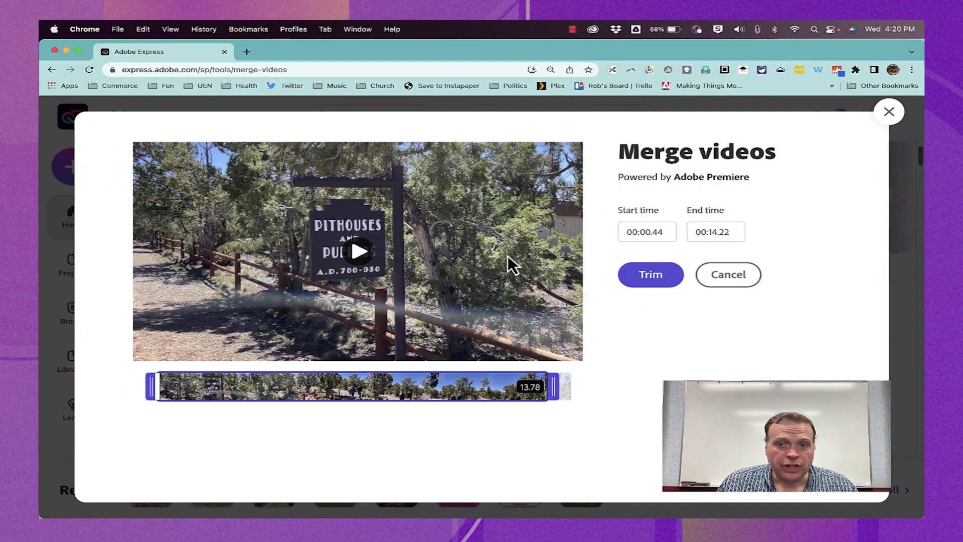
{"action": "left_click", "coordinate": [652, 275]}
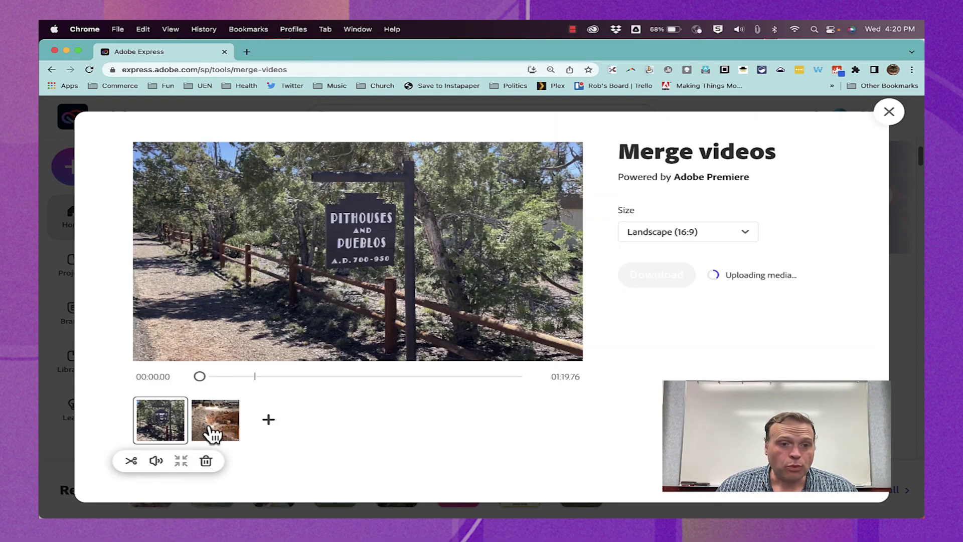
Mute the audio of both the pit clip and the Pithouses sign clip
{"action": "left_click", "coordinate": [211, 424]}
{"action": "left_click", "coordinate": [161, 429]}
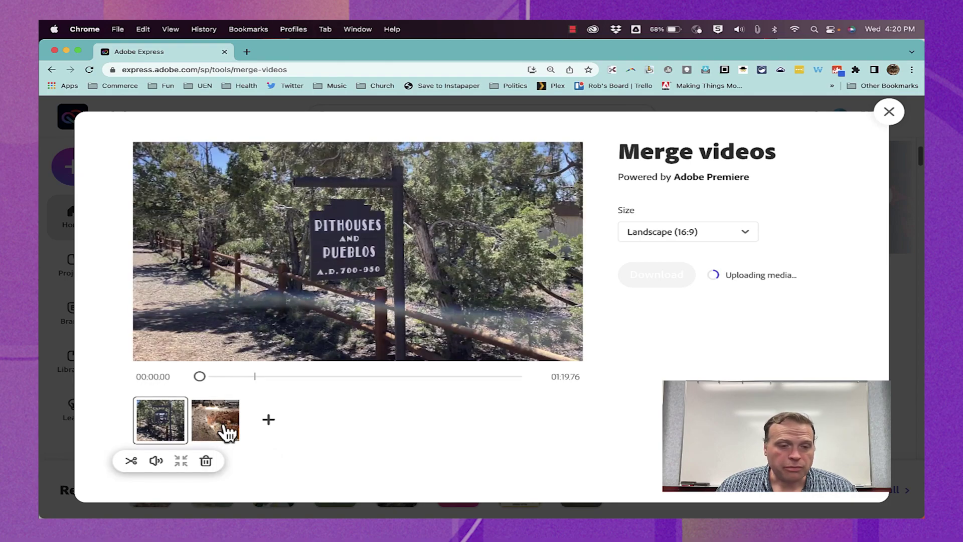
{"action": "left_click", "coordinate": [206, 437]}
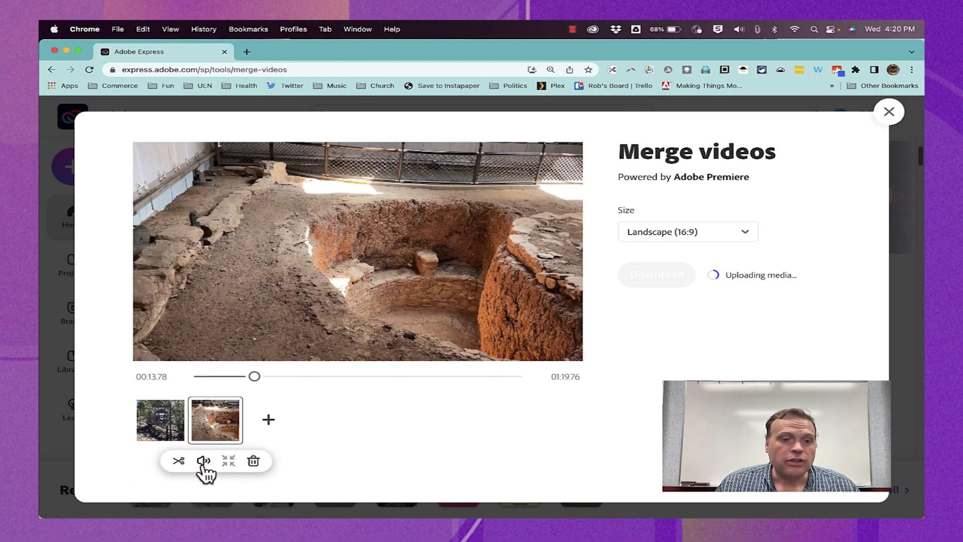
{"action": "left_click", "coordinate": [203, 461]}
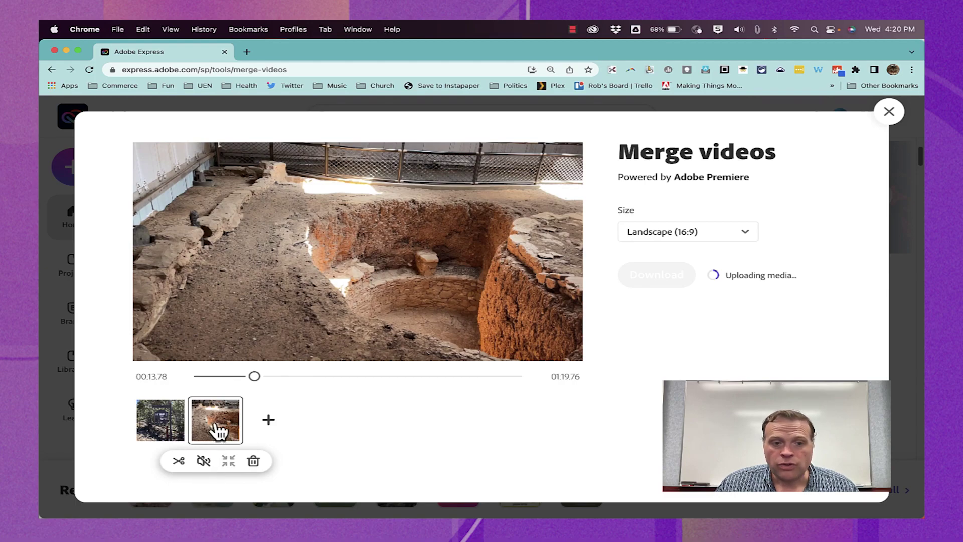
{"action": "left_click", "coordinate": [169, 436]}
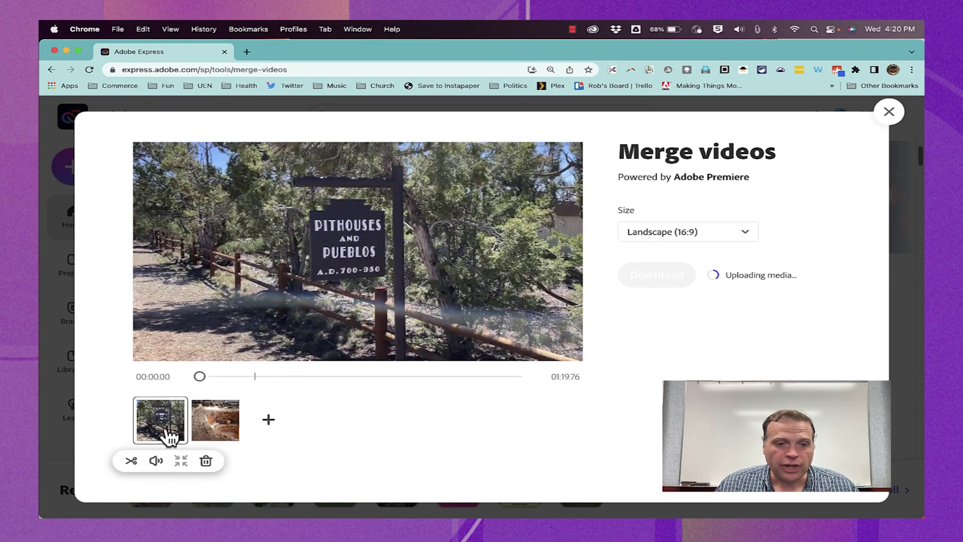
{"action": "left_click", "coordinate": [156, 462]}
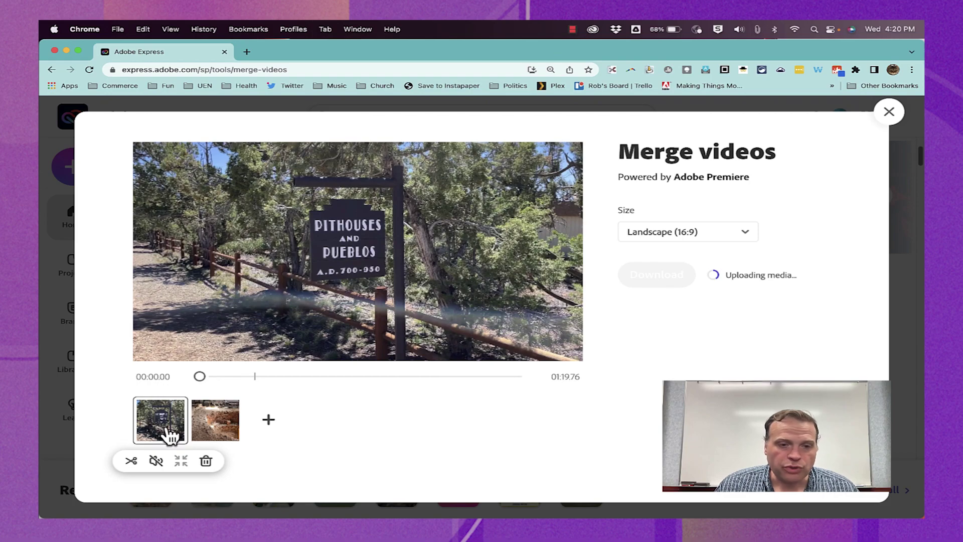
{"action": "left_click", "coordinate": [216, 432]}
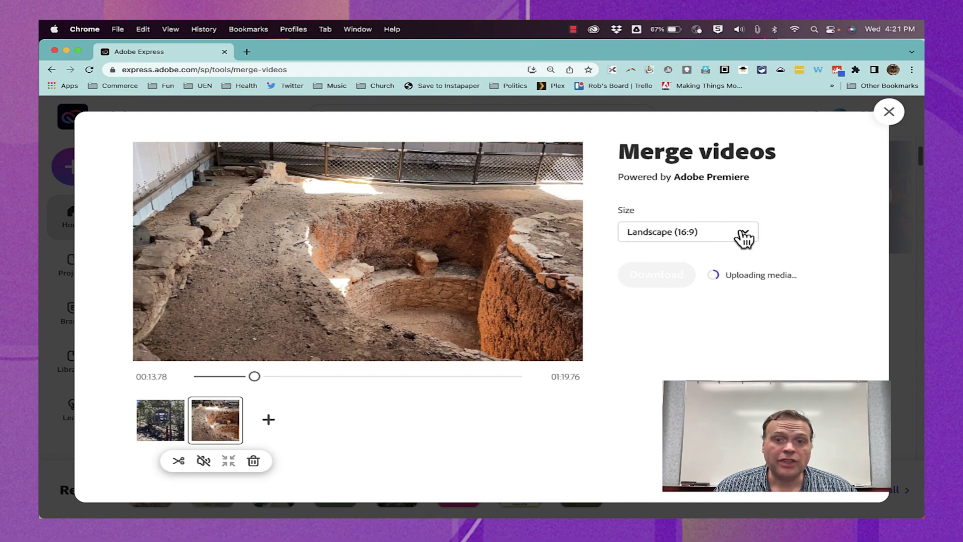
Switch the size to Portrait (9:16), then Square (1:1), then back to Landscape (16:9)
{"action": "left_click", "coordinate": [730, 242]}
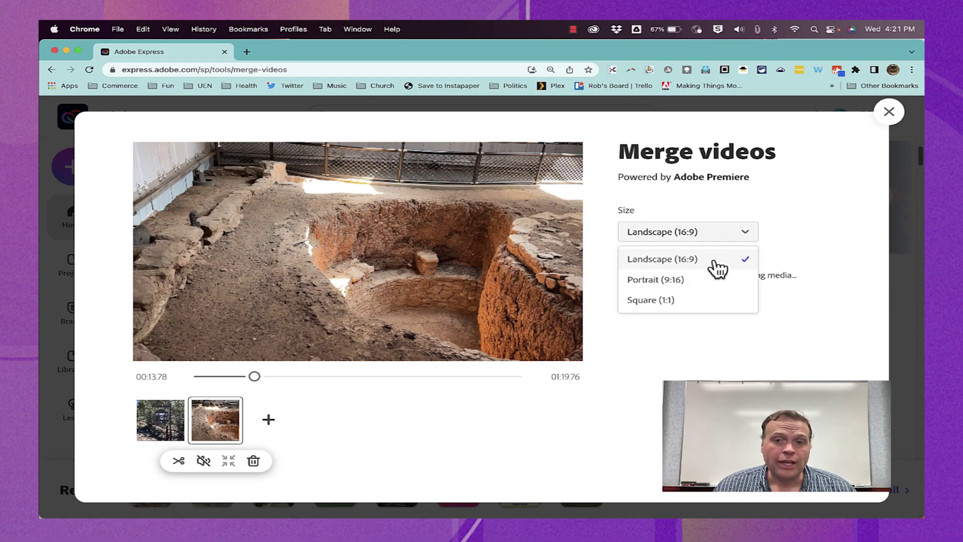
{"action": "left_click", "coordinate": [716, 257]}
{"action": "left_click", "coordinate": [737, 241]}
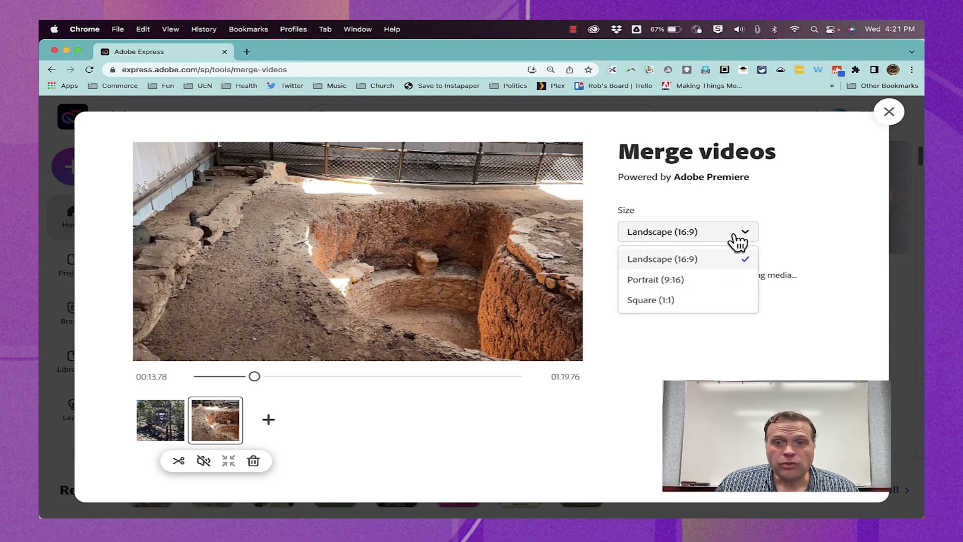
{"action": "left_click", "coordinate": [683, 282]}
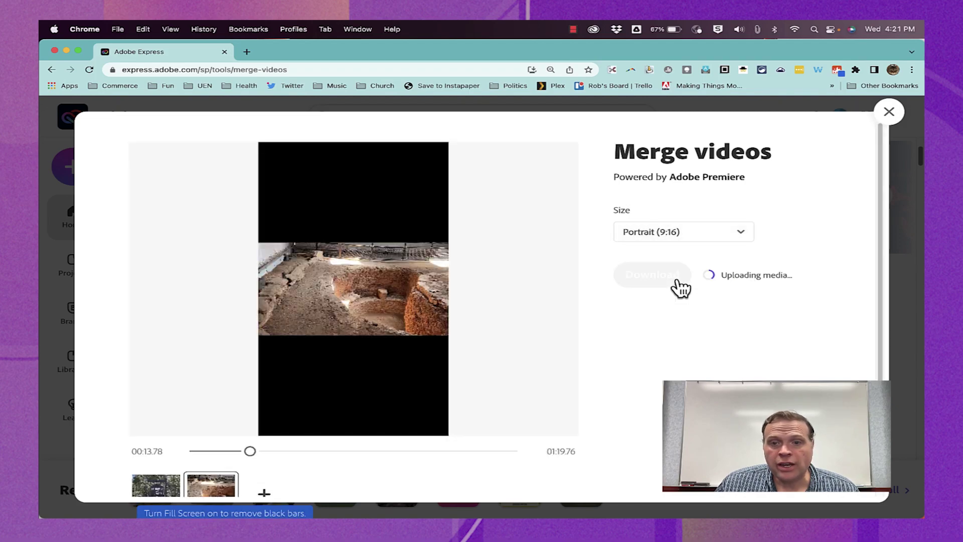
{"action": "left_click", "coordinate": [709, 234]}
{"action": "left_click", "coordinate": [662, 301]}
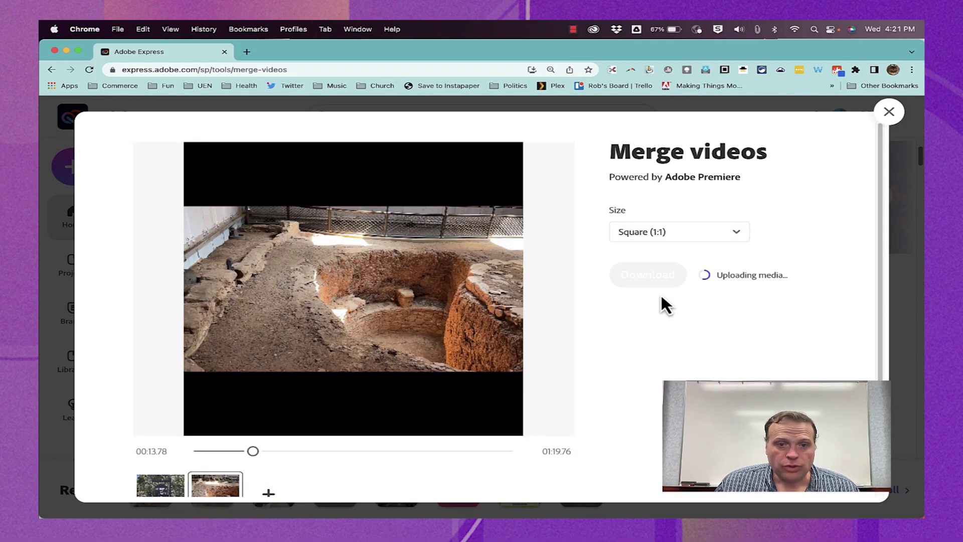
{"action": "left_click", "coordinate": [668, 235]}
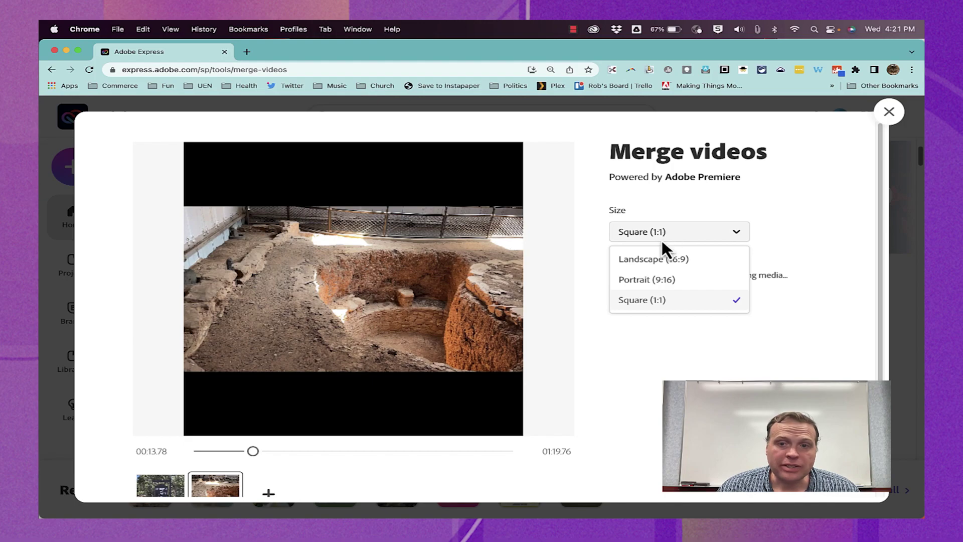
{"action": "left_click", "coordinate": [657, 261]}
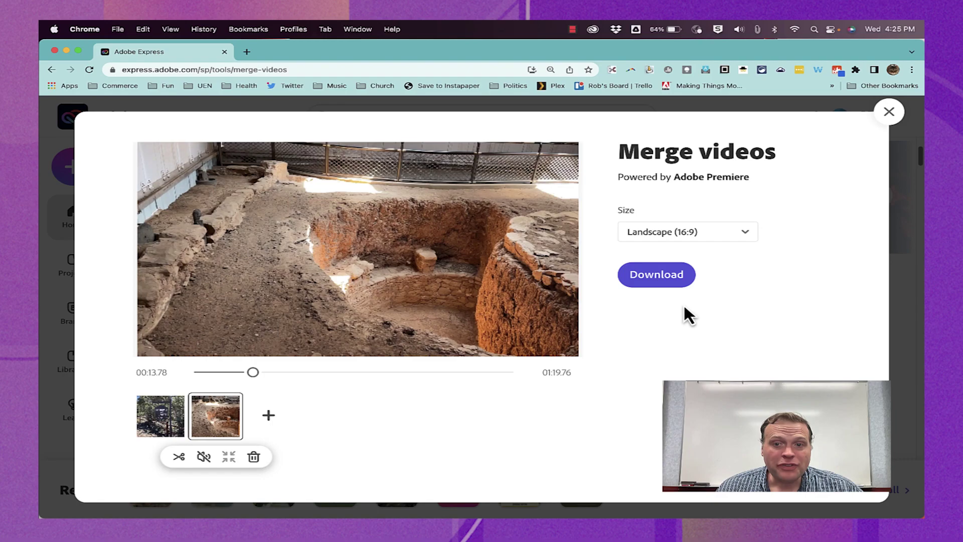
Download the 01:19.76 Landscape merged video as an MP4
{"action": "left_click", "coordinate": [667, 279]}
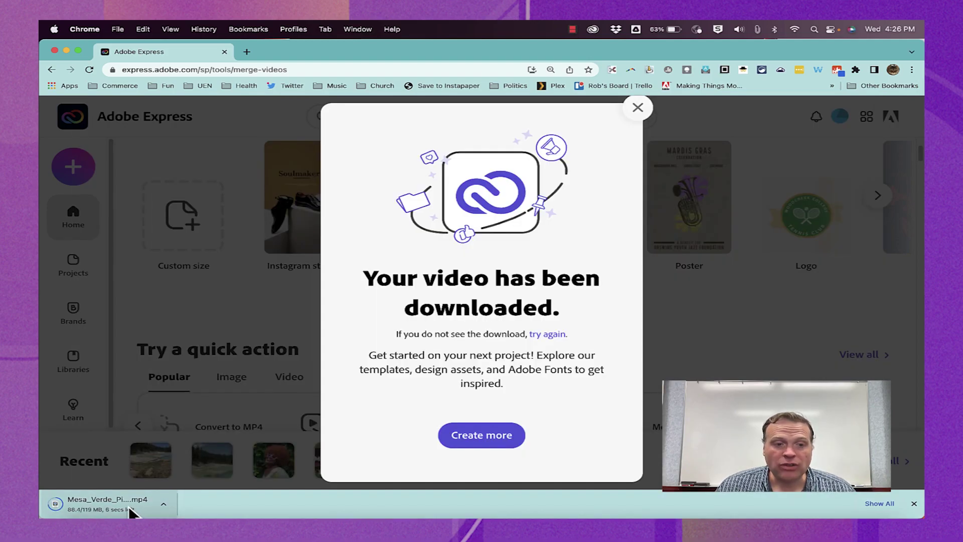
Play the downloaded merged MP4 in QuickTime, skip ahead, then close the player
{"action": "left_click", "coordinate": [131, 509]}
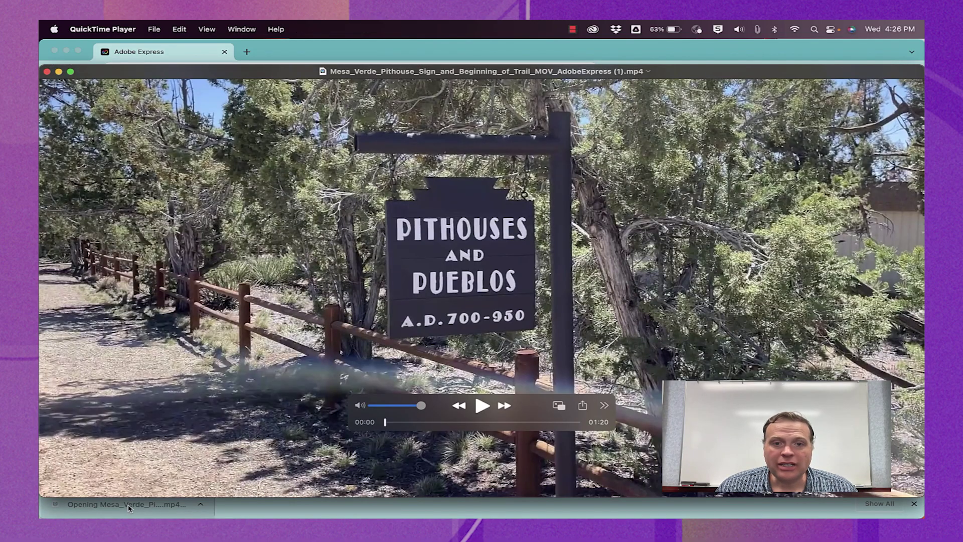
{"action": "left_click", "coordinate": [480, 404]}
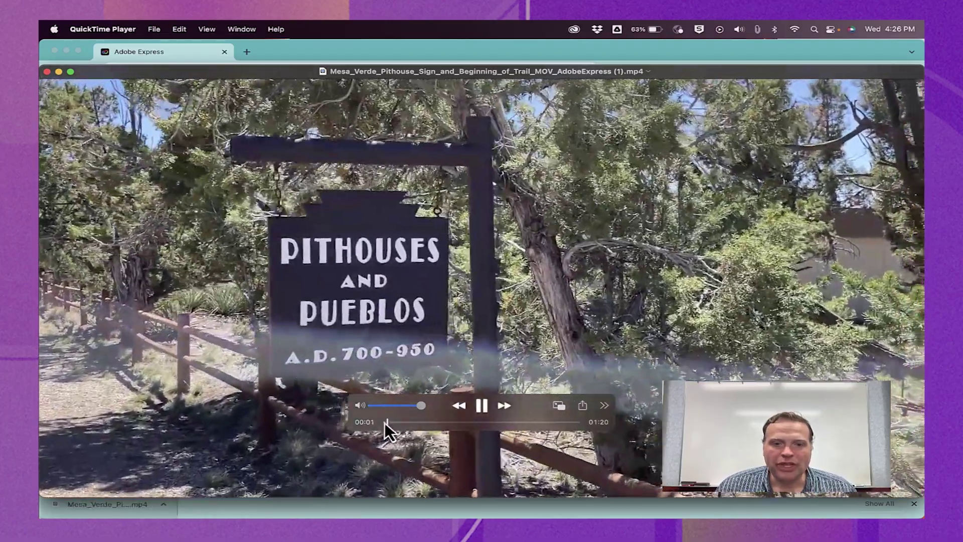
{"action": "left_click_drag", "start_coordinate": [385, 423], "coordinate": [412, 425]}
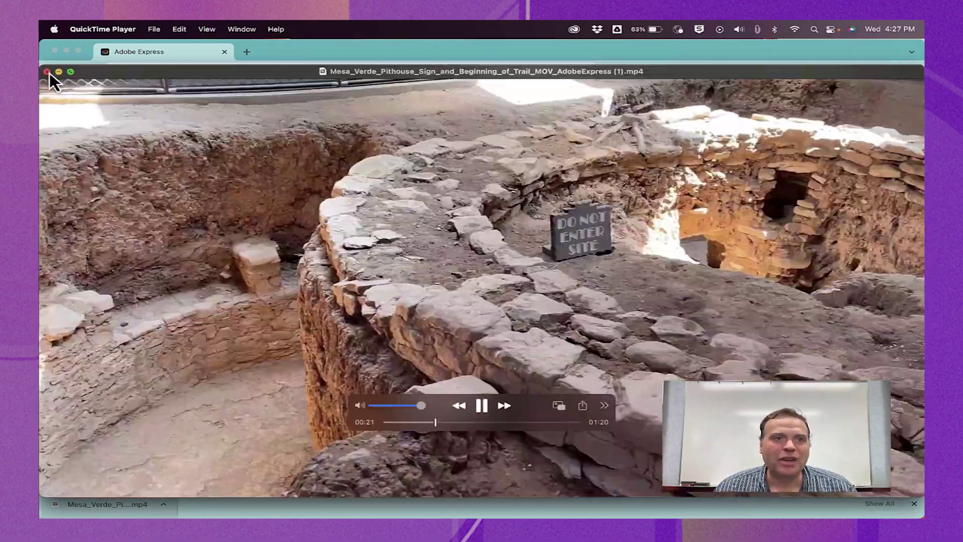
{"action": "left_click", "coordinate": [48, 72]}
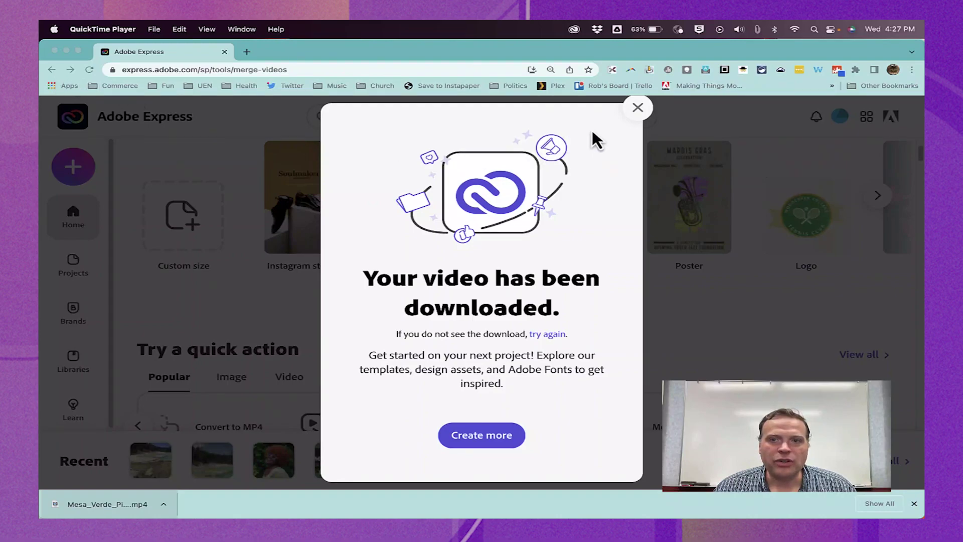
Bring Chrome forward, close the download notice, and open the Change speed quick action
{"action": "left_click", "coordinate": [635, 114]}
{"action": "left_click", "coordinate": [637, 122]}
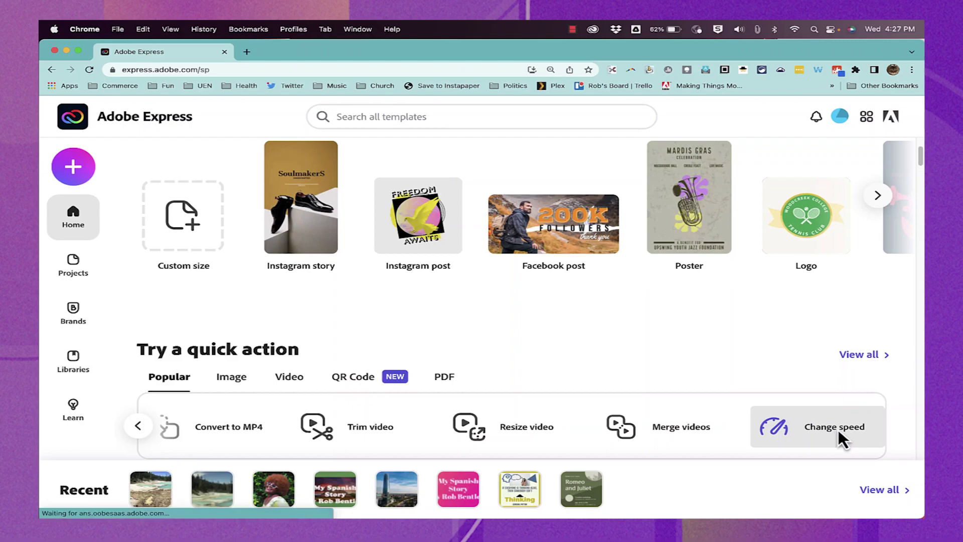
{"action": "left_click", "coordinate": [838, 431]}
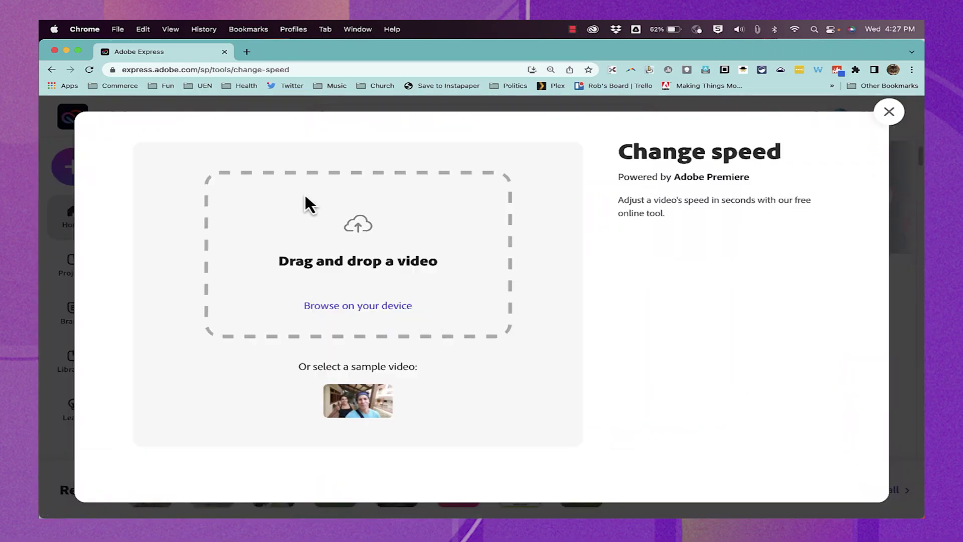
Load the Beginning of Trail .MOV file from the computer and set it to Super Slow 25%
{"action": "left_click", "coordinate": [385, 314]}
{"action": "double_click", "coordinate": [405, 230]}
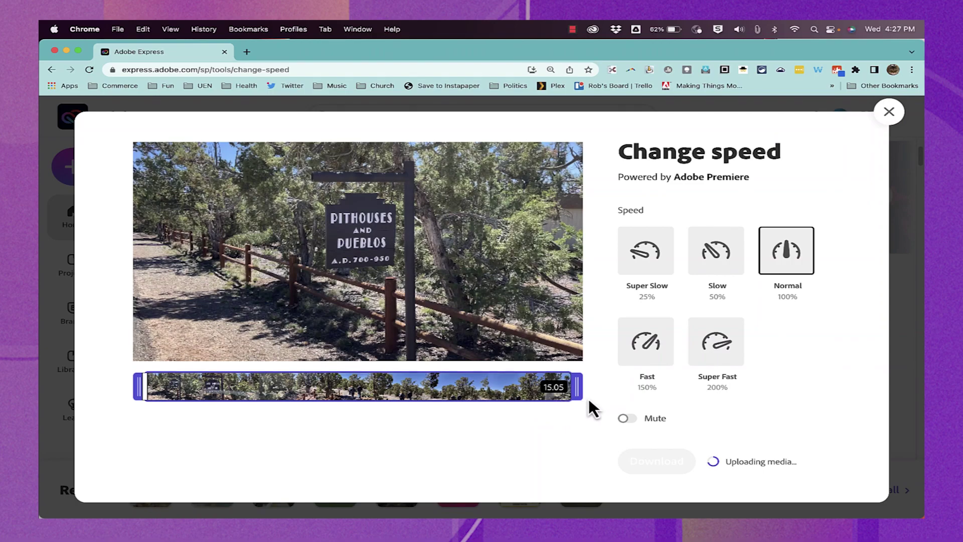
{"action": "left_click", "coordinate": [638, 258]}
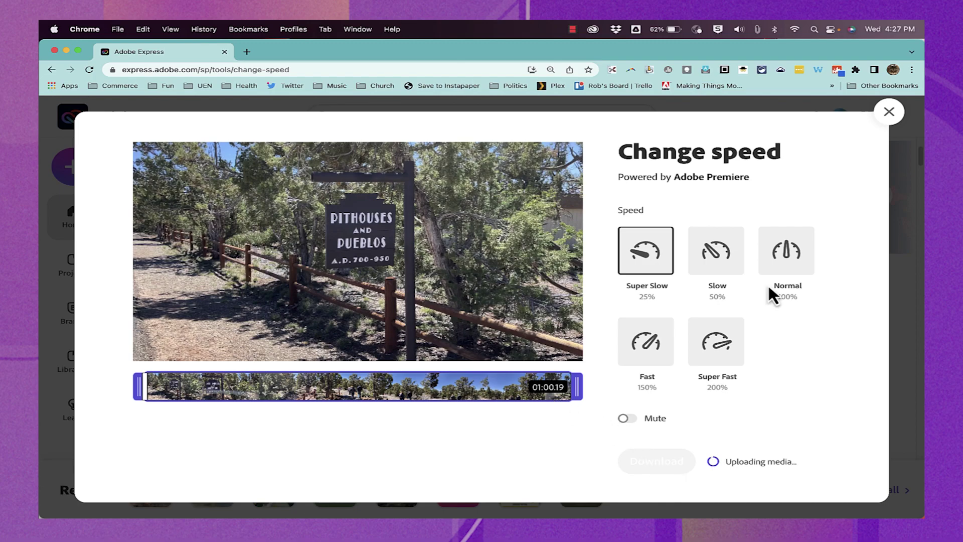
Try the Normal, Slow and Fast presets, then settle on Super Fast 200% (07.52 length)
{"action": "left_click", "coordinate": [793, 262]}
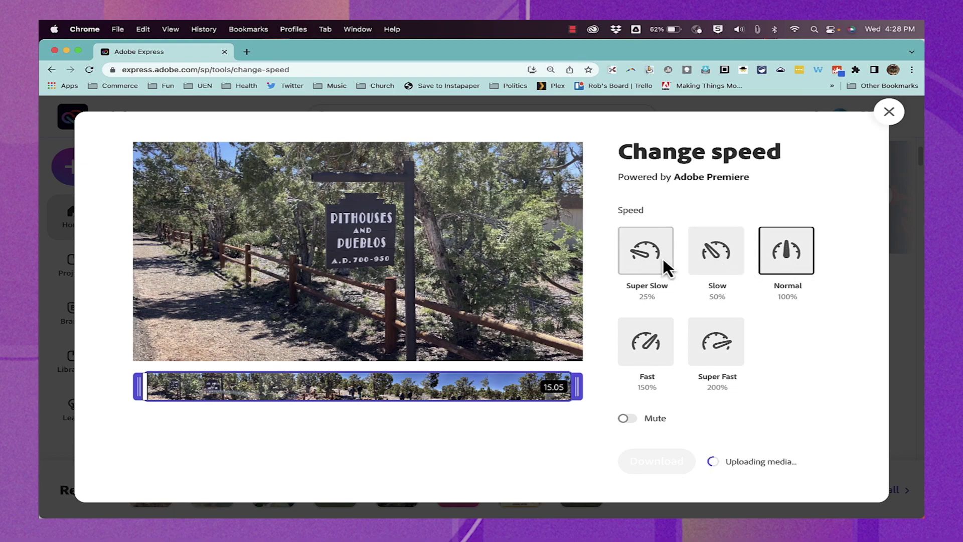
{"action": "left_click", "coordinate": [727, 261]}
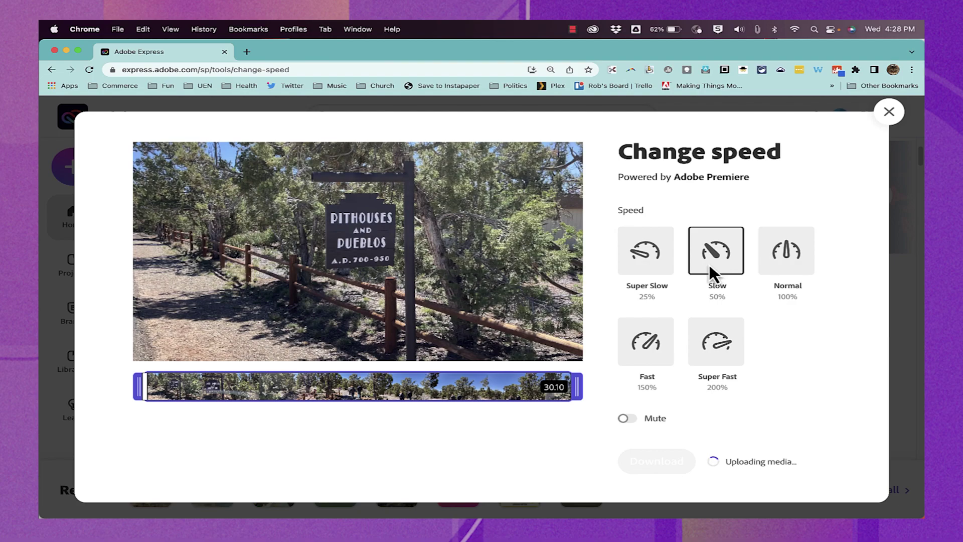
{"action": "left_click", "coordinate": [643, 347]}
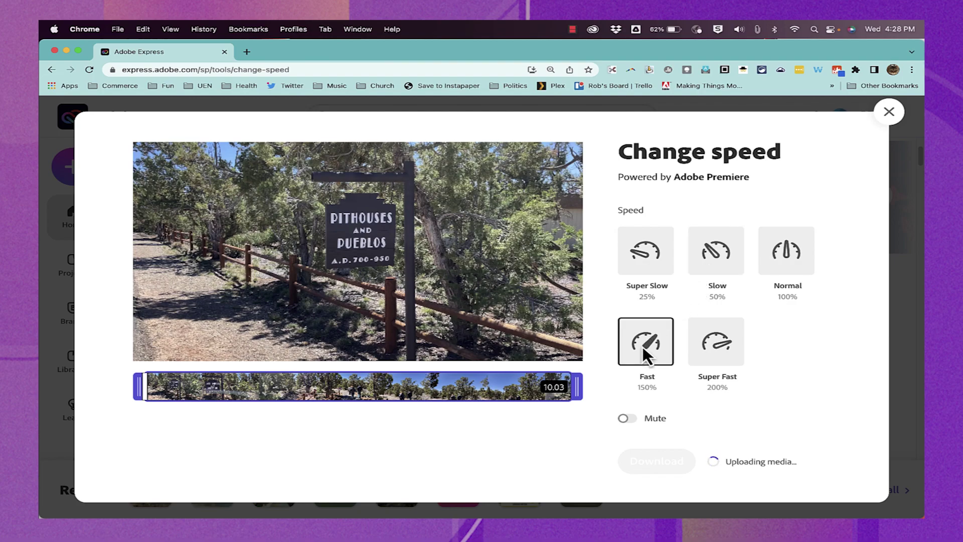
{"action": "left_click", "coordinate": [722, 347]}
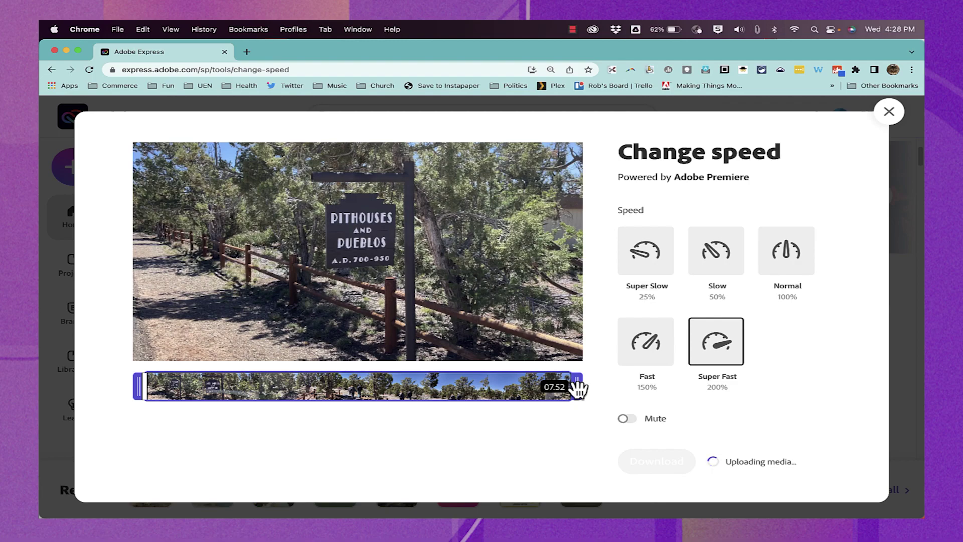
Drag the trim handles in, then back out so the clip keeps its full 07.52 length
{"action": "left_click_drag", "start_coordinate": [576, 389], "coordinate": [532, 390]}
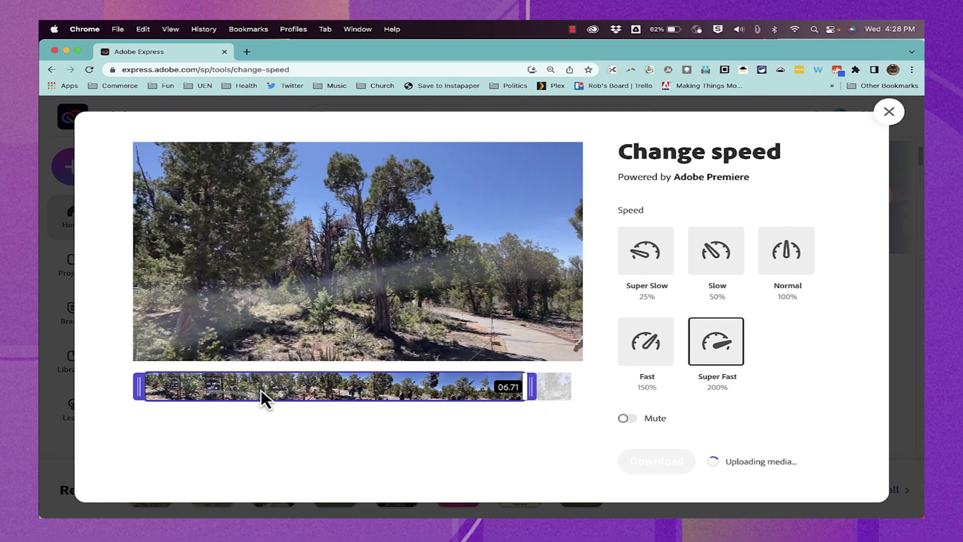
{"action": "mouse_move", "coordinate": [138, 387]}
{"action": "left_mouse_down"}
{"action": "mouse_move", "coordinate": [186, 388]}
{"action": "mouse_move", "coordinate": [135, 393]}
{"action": "left_mouse_up"}
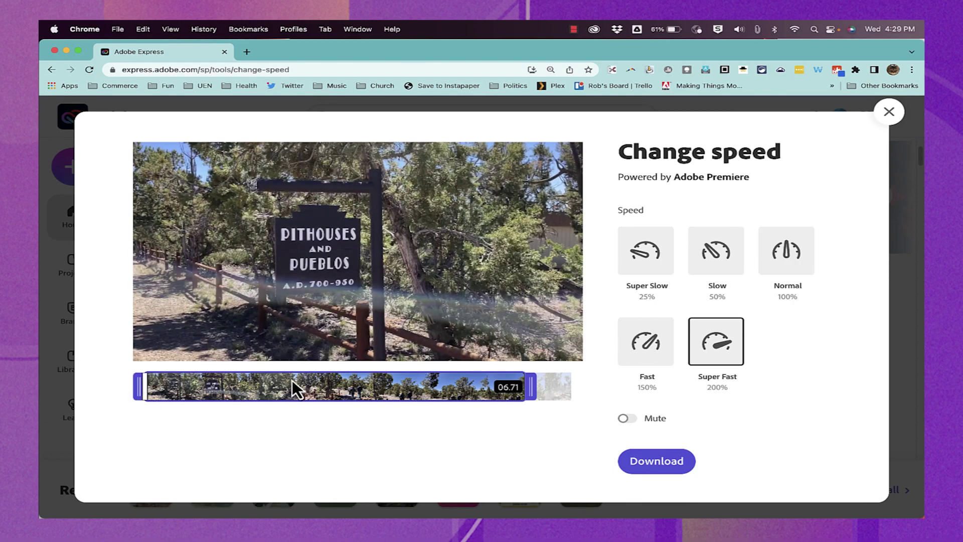
{"action": "left_click_drag", "start_coordinate": [529, 384], "coordinate": [579, 390]}
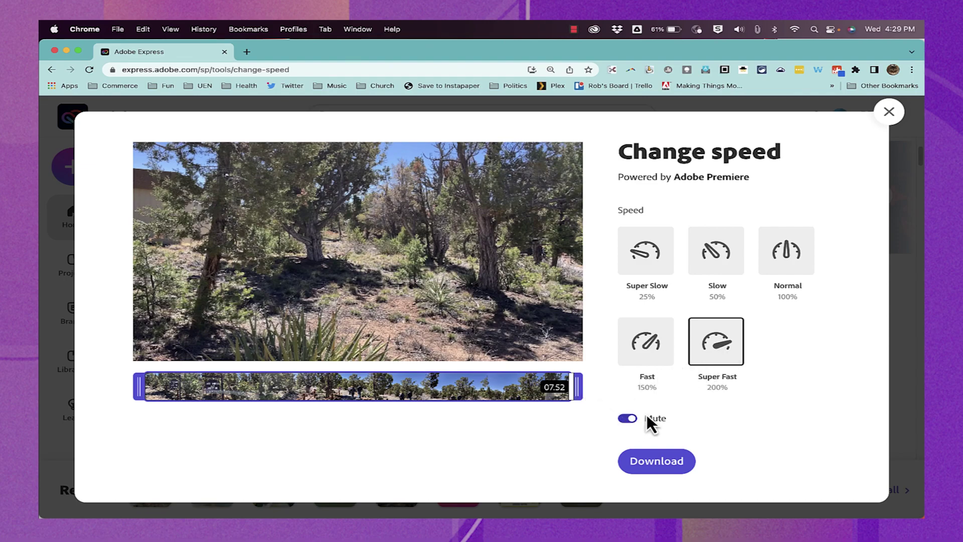
Download the 07.52 Super Fast trail clip as an MP4
{"action": "left_click", "coordinate": [660, 461]}
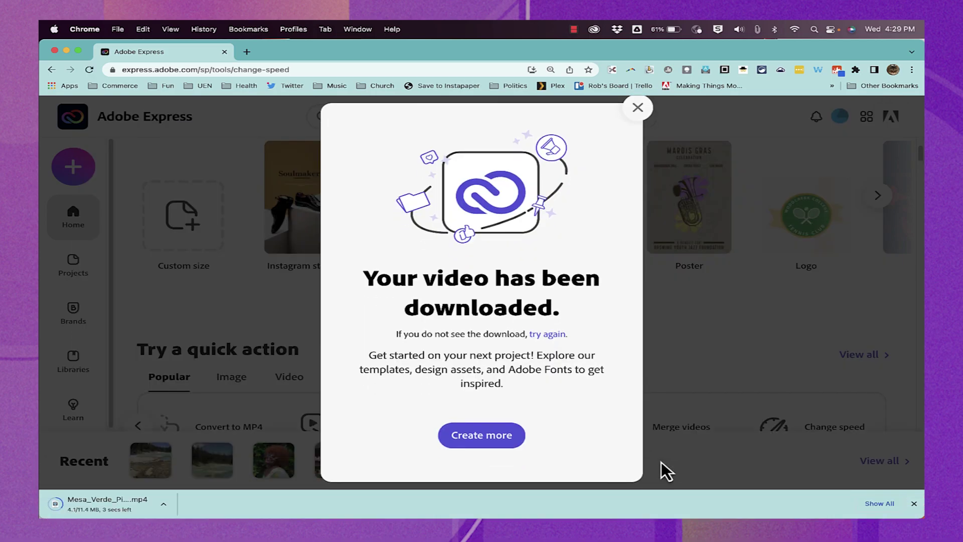
Open the downloaded trail MP4 in QuickTime Player and play it
{"action": "left_click", "coordinate": [115, 507]}
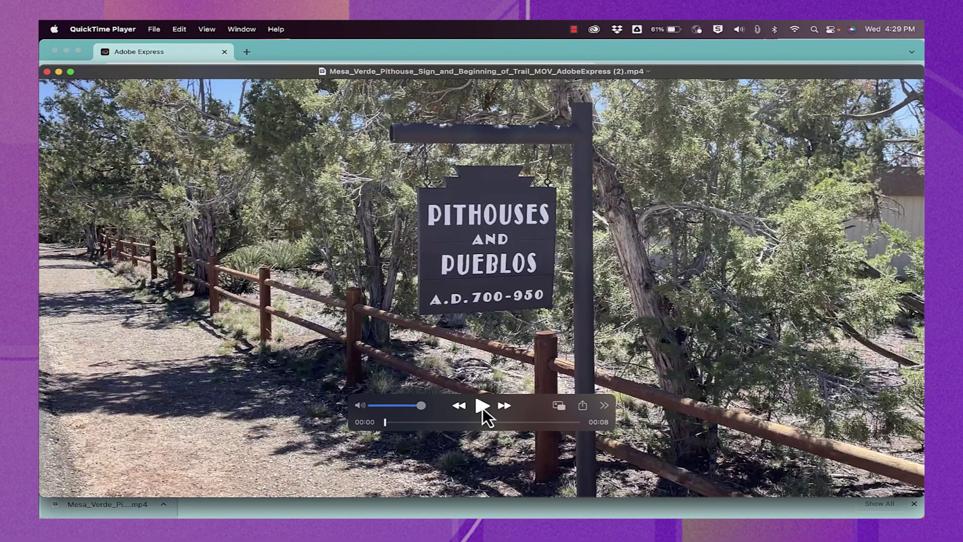
{"action": "left_click", "coordinate": [482, 406]}
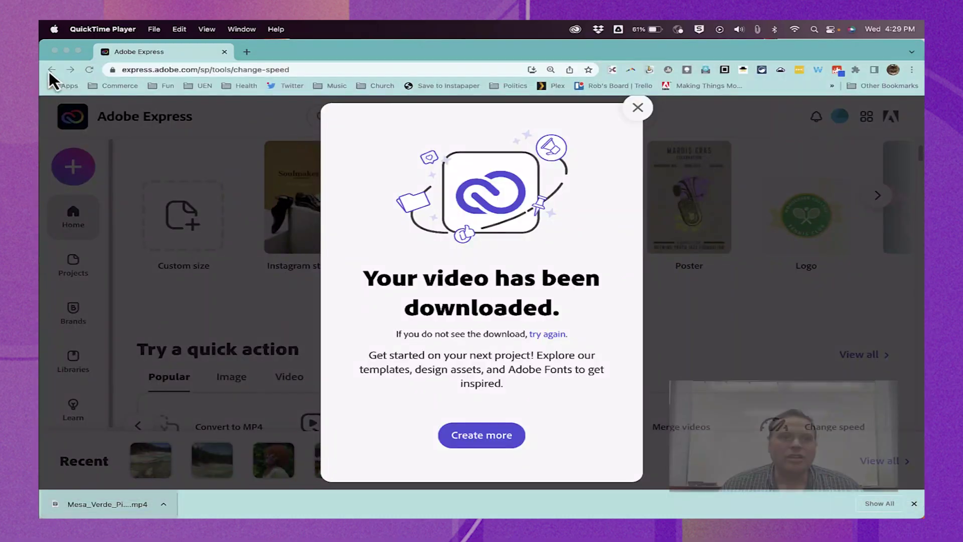
Close the 'Your video has been downloaded' dialog
{"action": "left_click", "coordinate": [638, 122]}
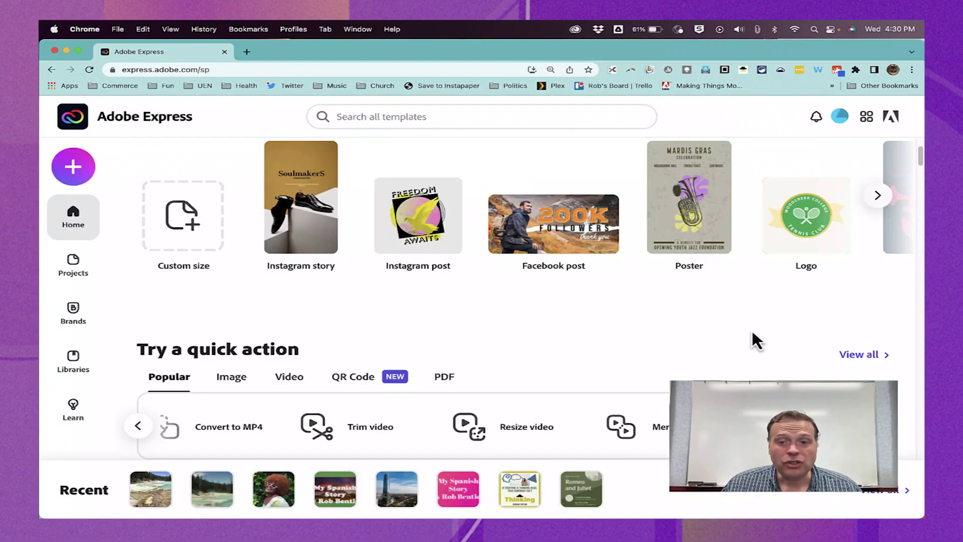